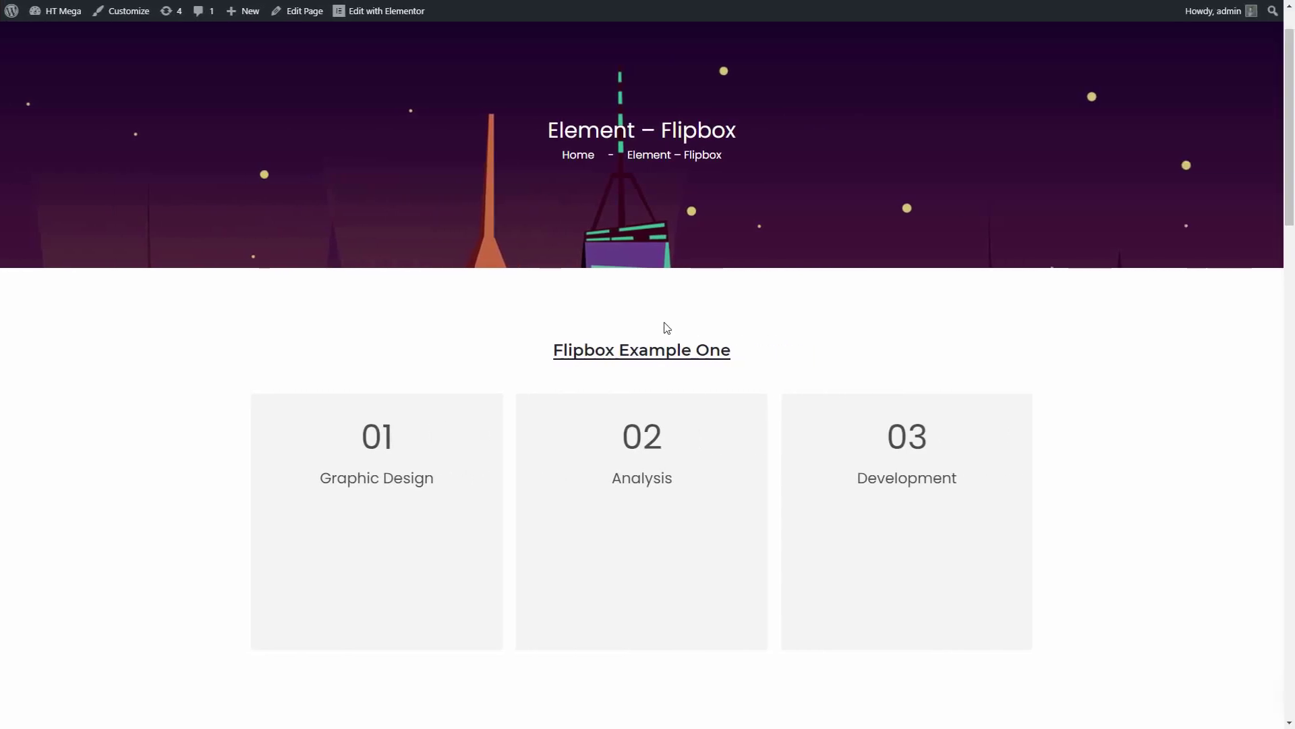
scroll(699, 331, "down", 2)
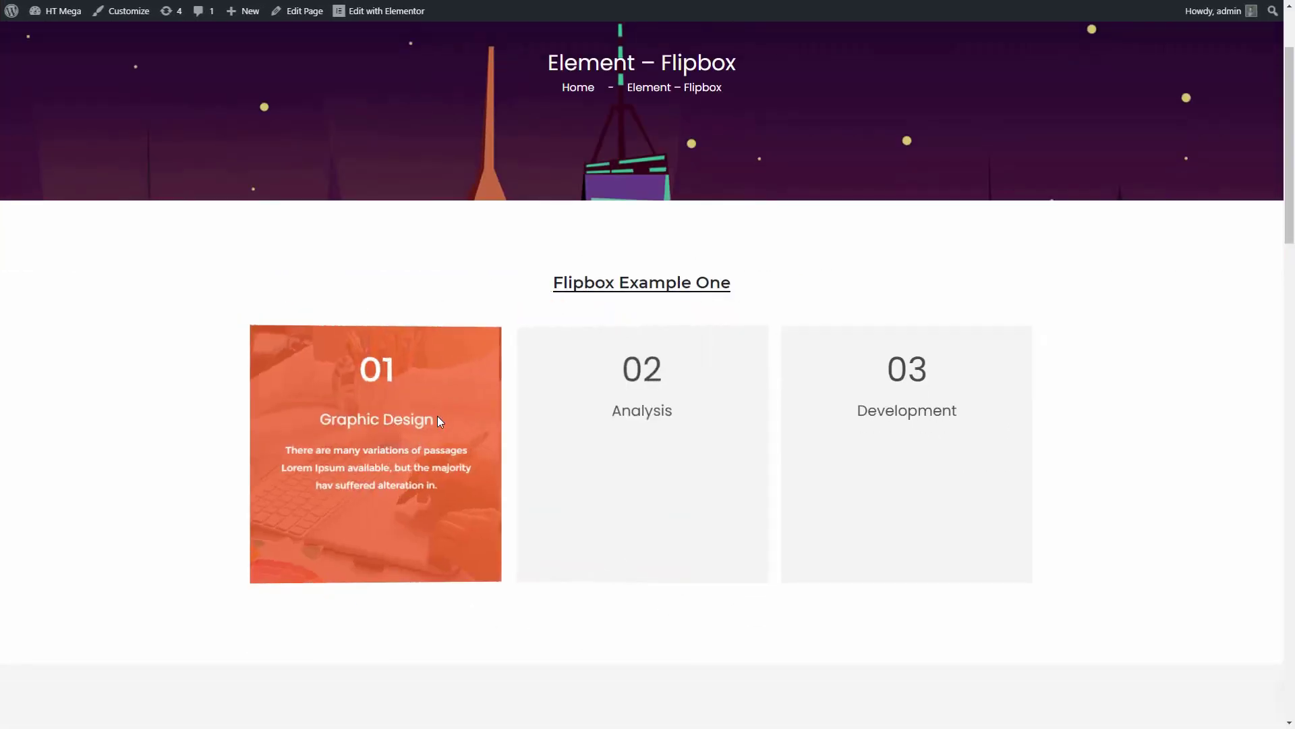
scroll(437, 416, "down", 3)
scroll(438, 417, "down", 3)
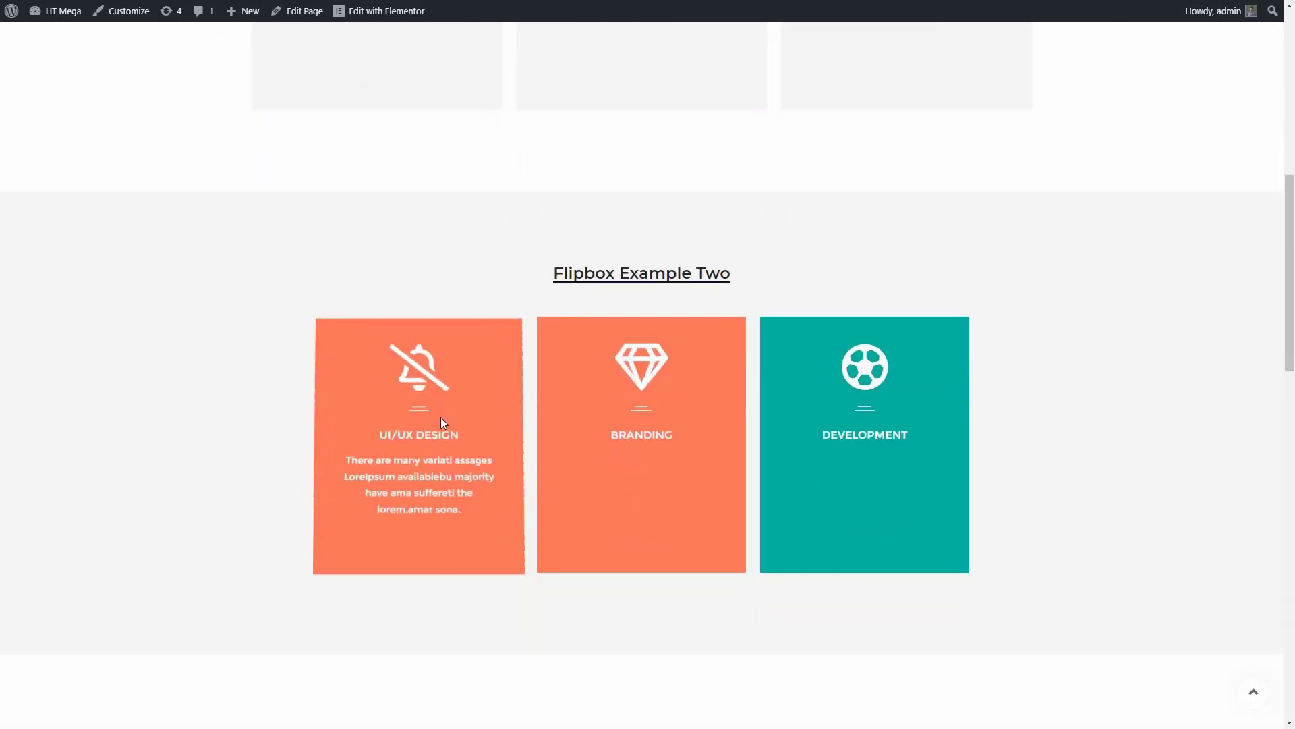
scroll(623, 416, "down", 3)
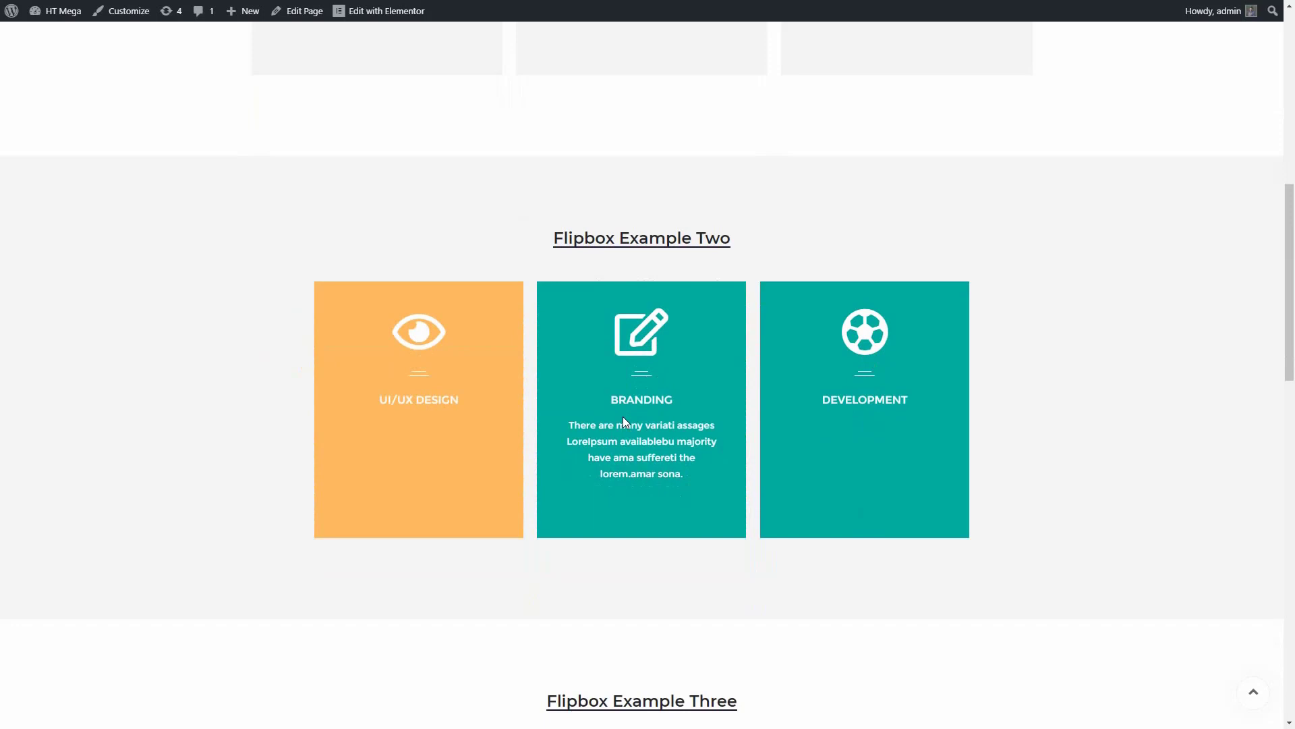
scroll(623, 416, "down", 3)
scroll(622, 421, "down", 3)
scroll(622, 417, "down", 3)
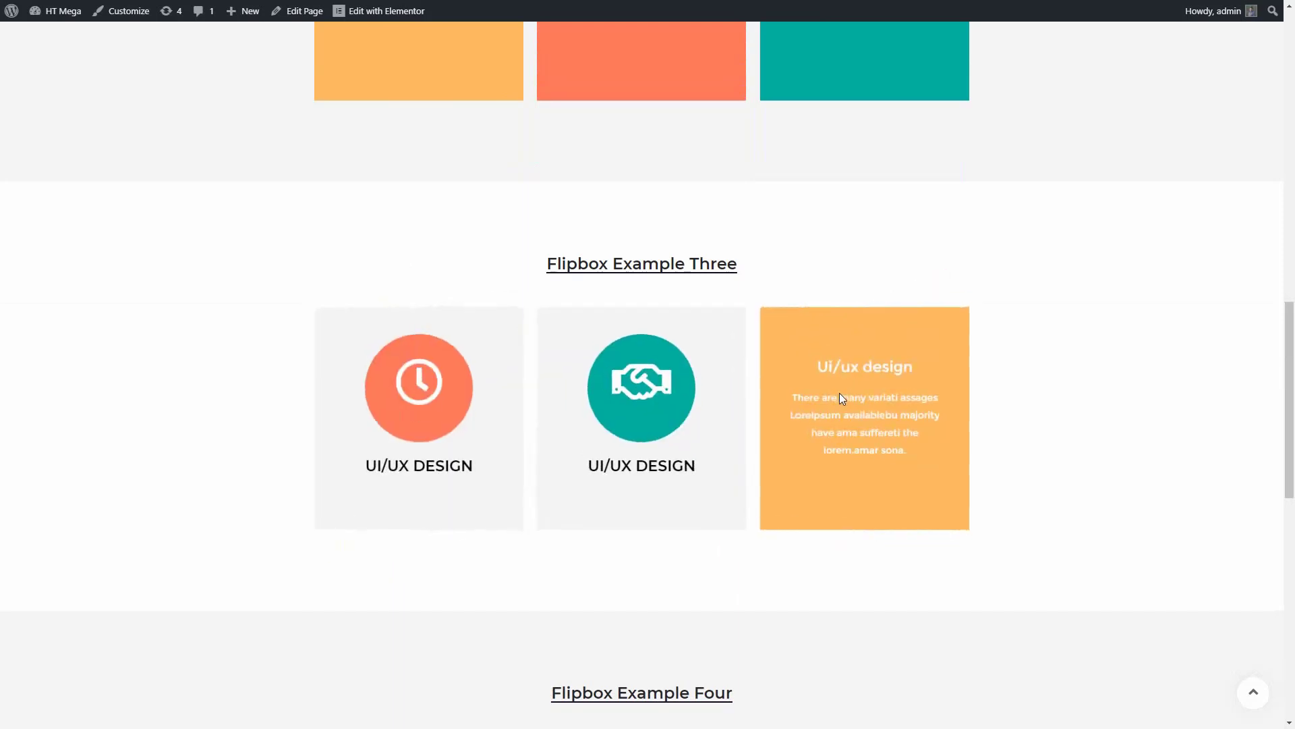
scroll(839, 392, "down", 5)
scroll(840, 392, "down", 4)
scroll(839, 397, "down", 1)
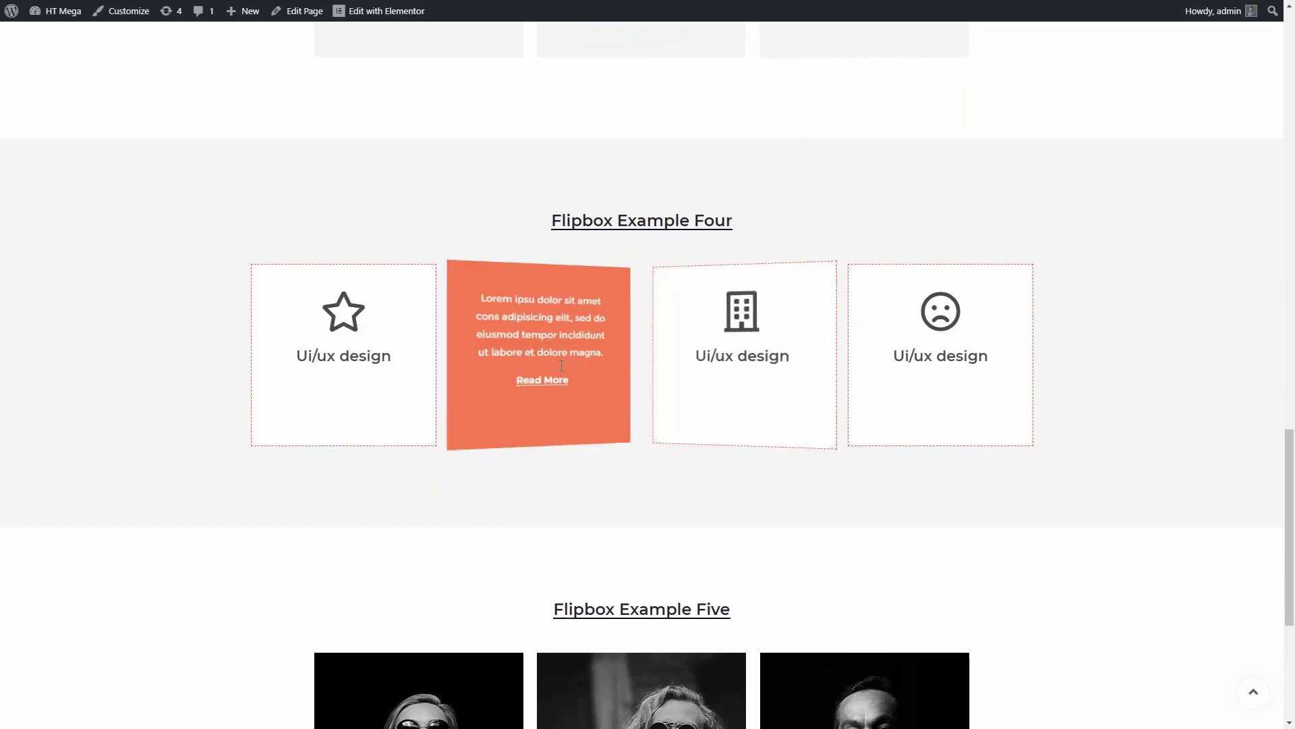
scroll(561, 367, "down", 3)
scroll(561, 367, "down", 1)
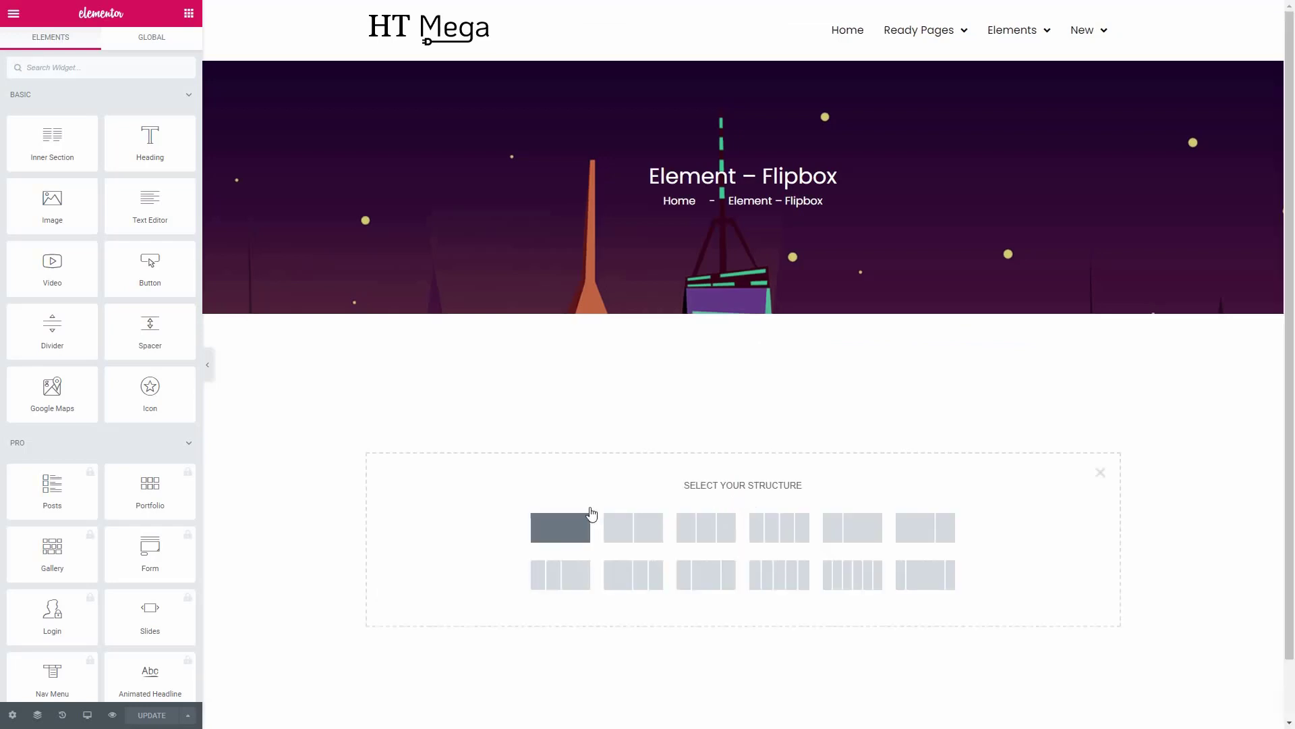
Pick the three-column structure and drag the HT Mega Flip Box into column one
left_click(715, 523)
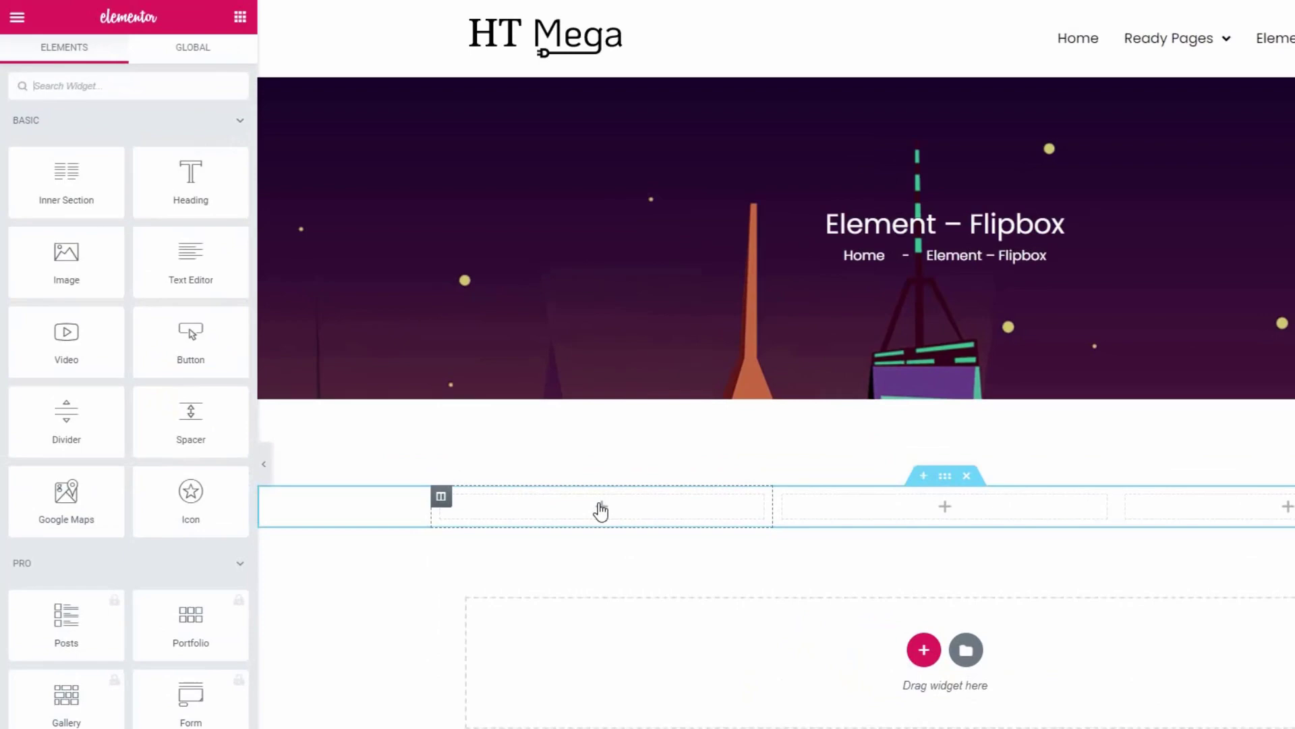
type("flip")
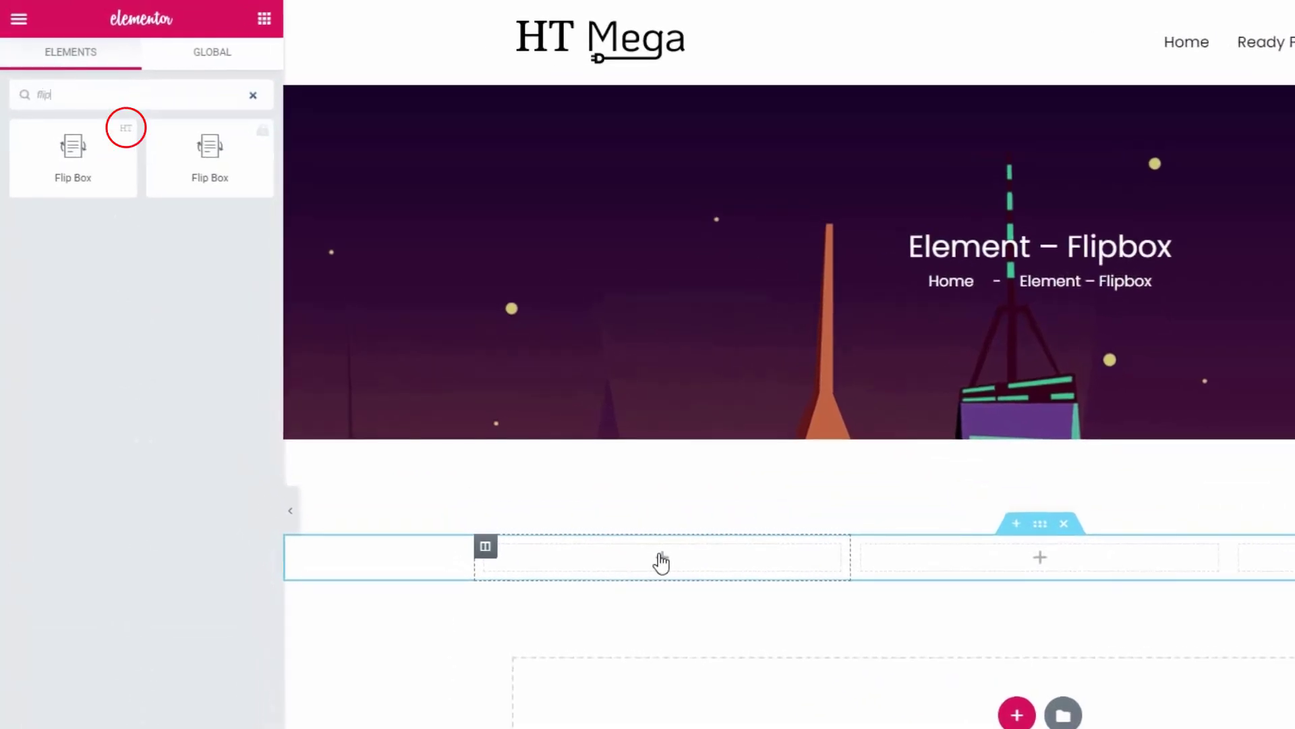
left_click_drag(74, 152, 648, 555)
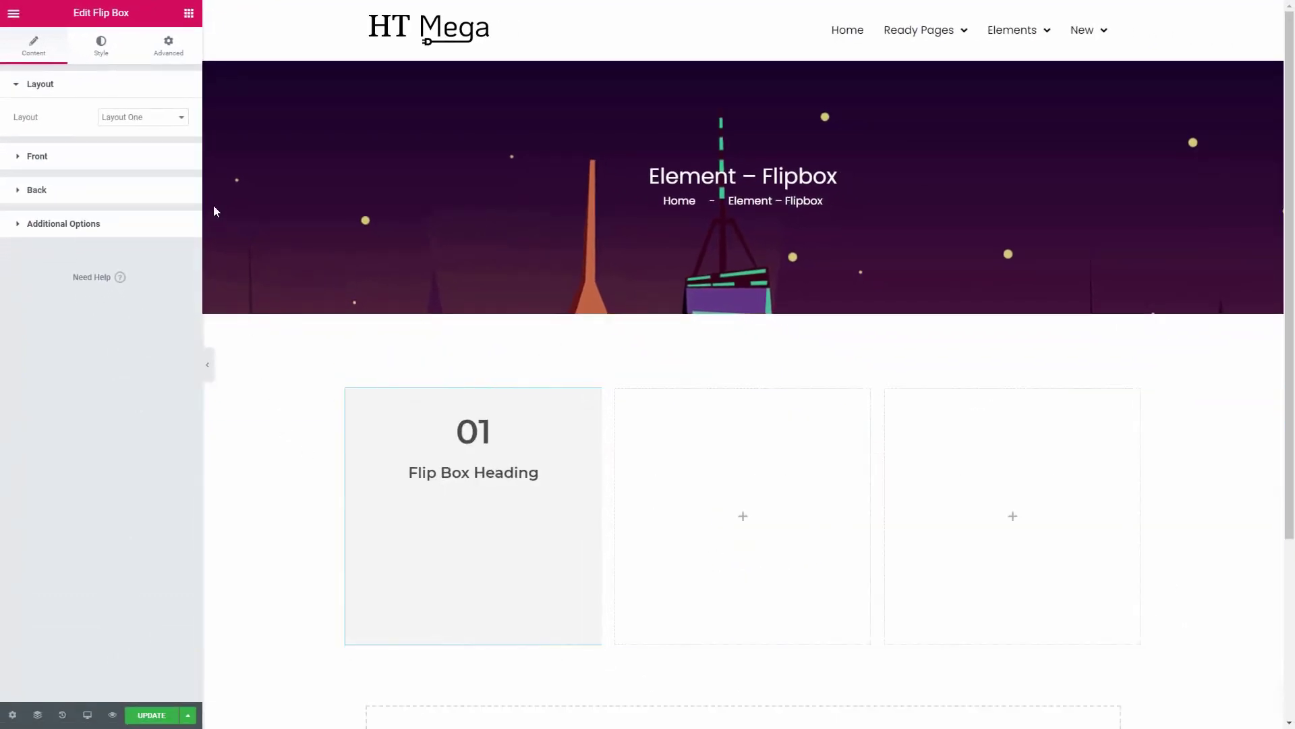
Keep flip box Layout One, check the Front title and number, and expand Back
left_click(155, 120)
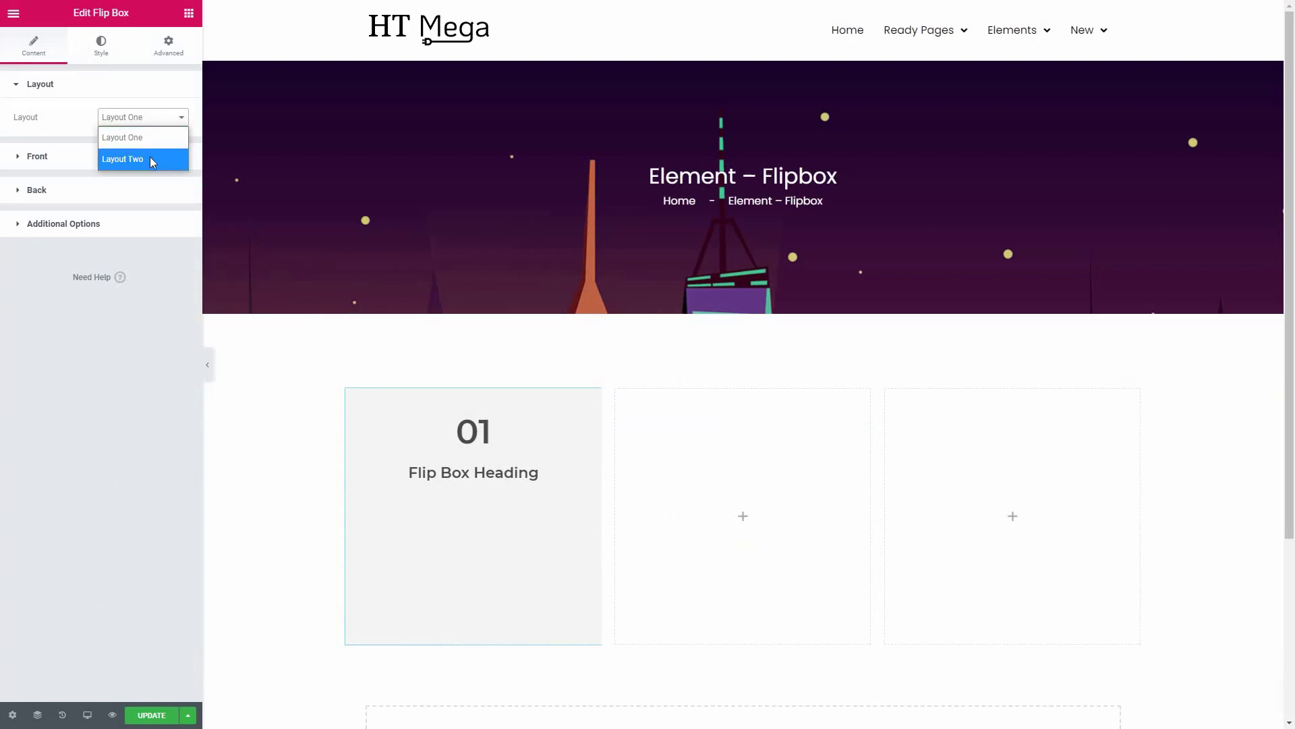
left_click(149, 141)
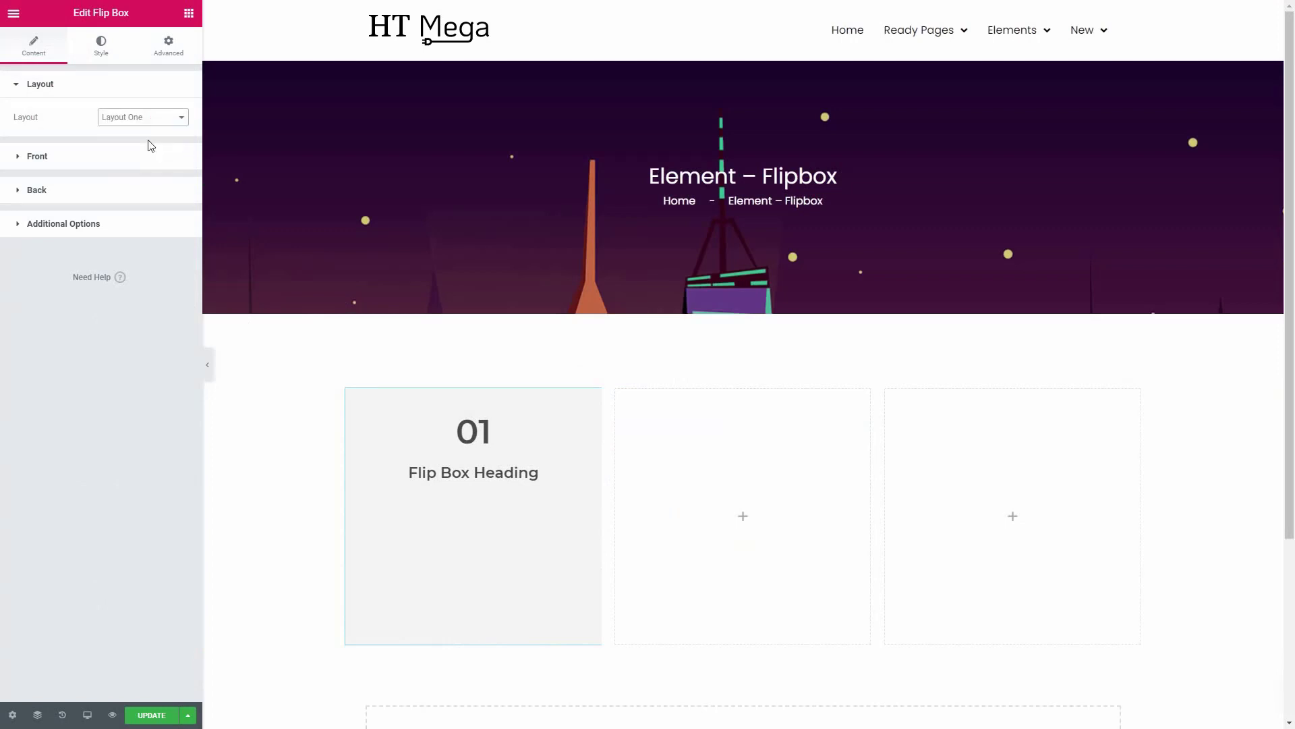
left_click(133, 156)
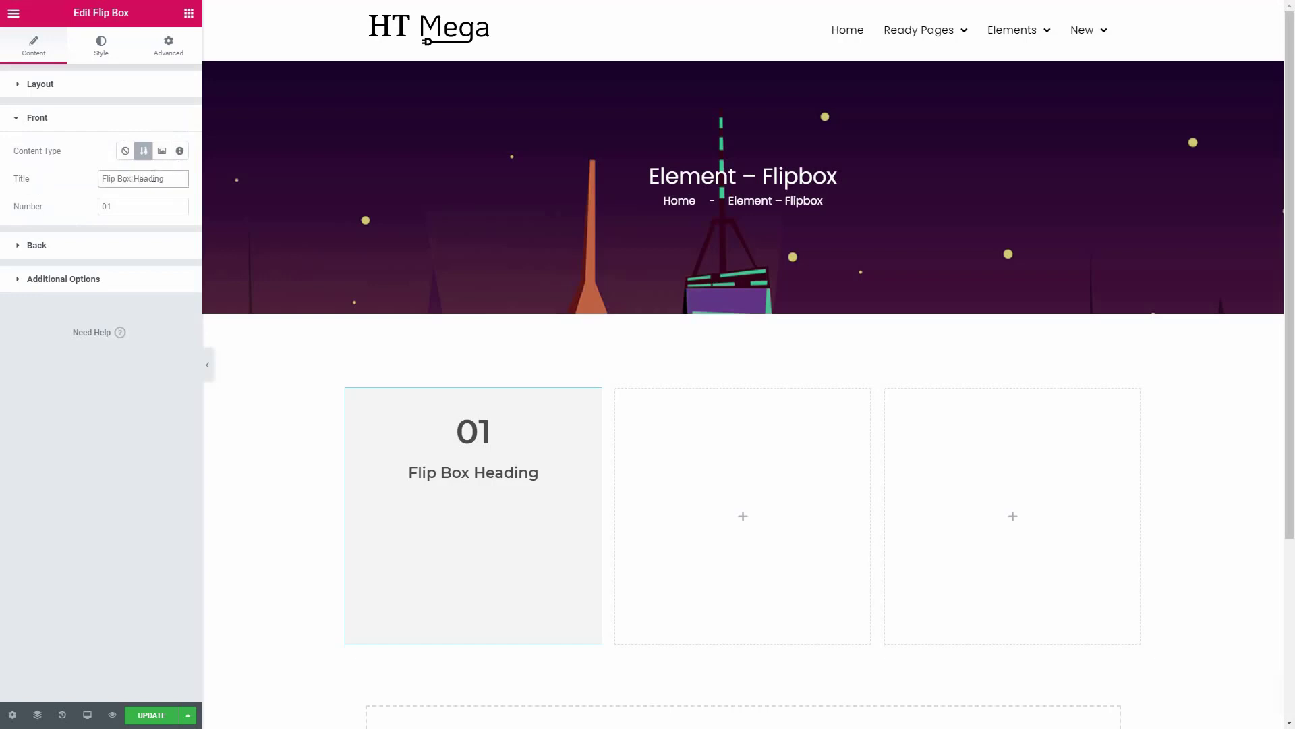
left_click(131, 210)
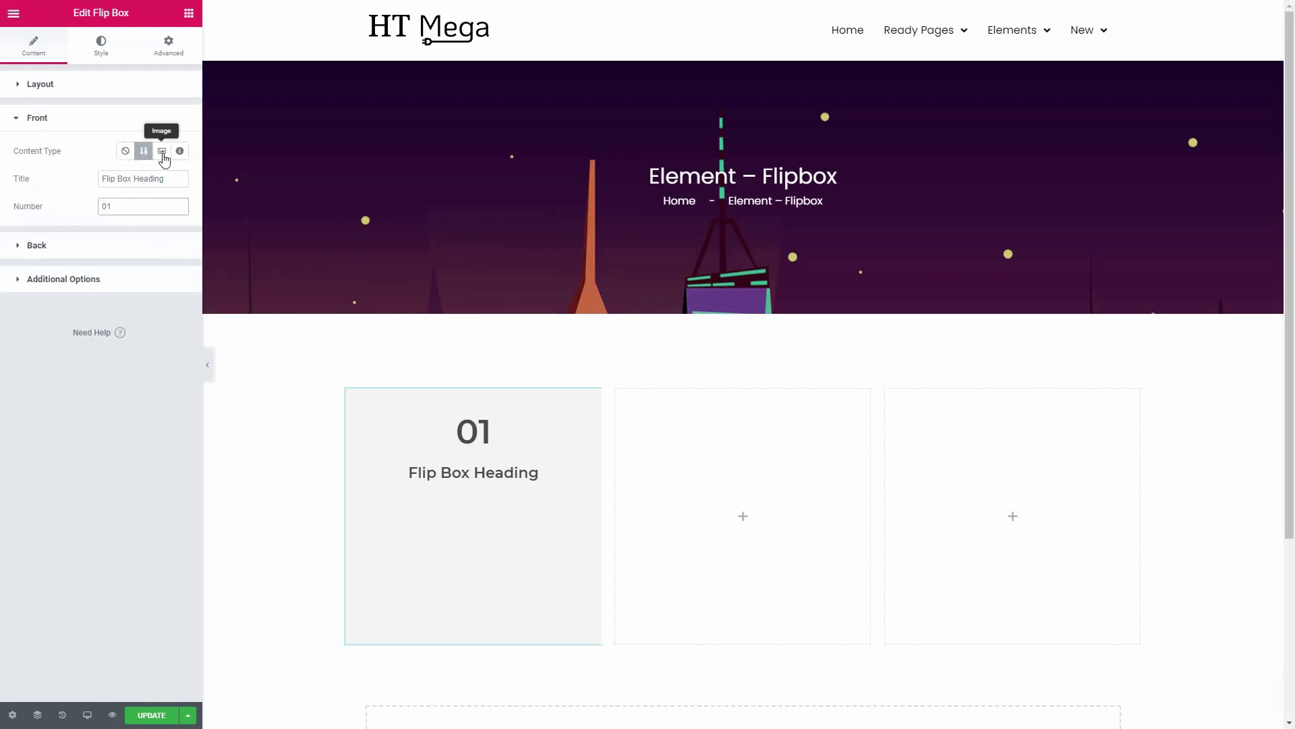
left_click(36, 245)
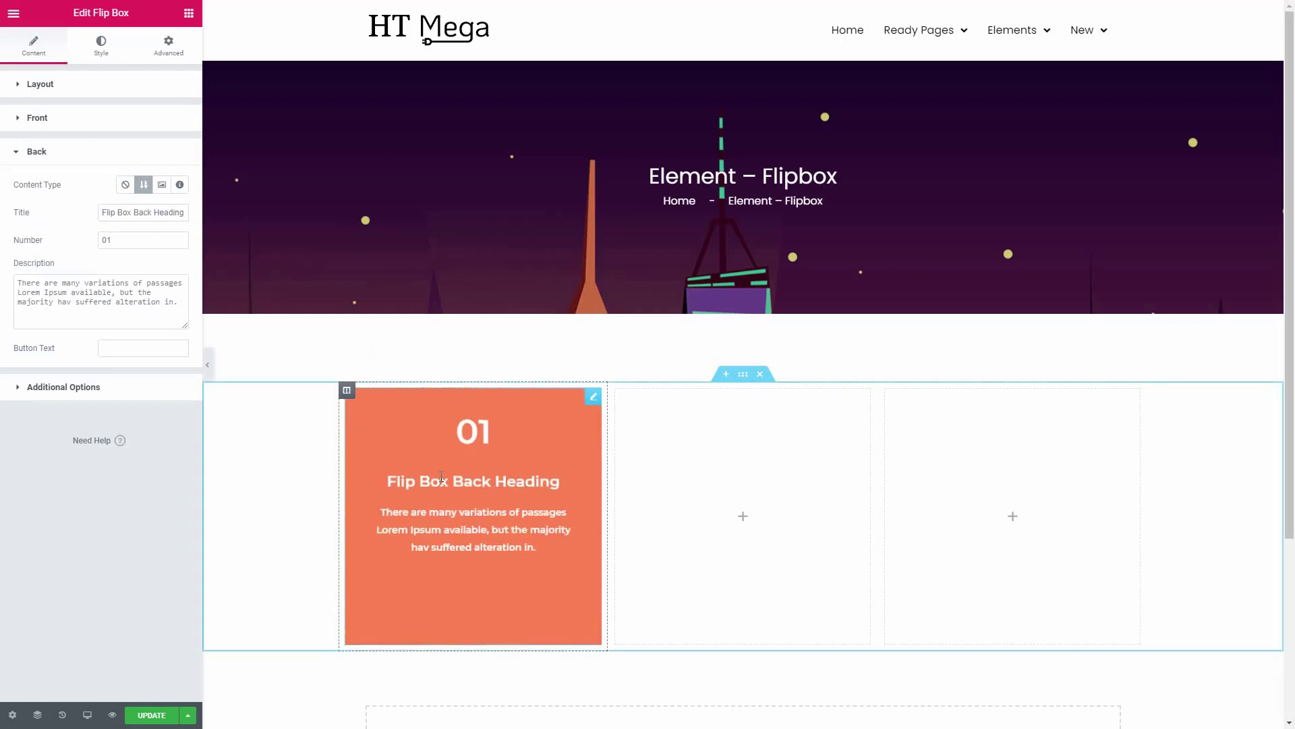
Check the back Number and Description; set button text 'learn More' with link #
left_click(144, 240)
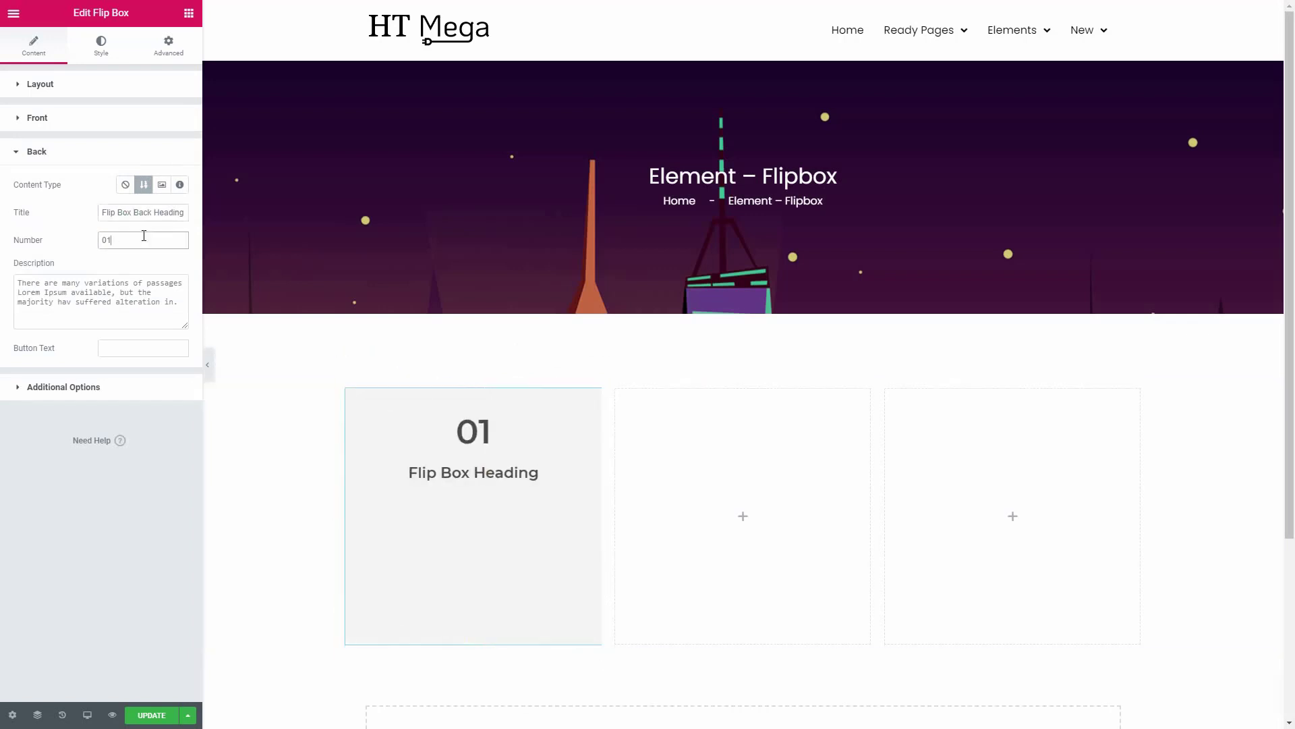
left_click(111, 302)
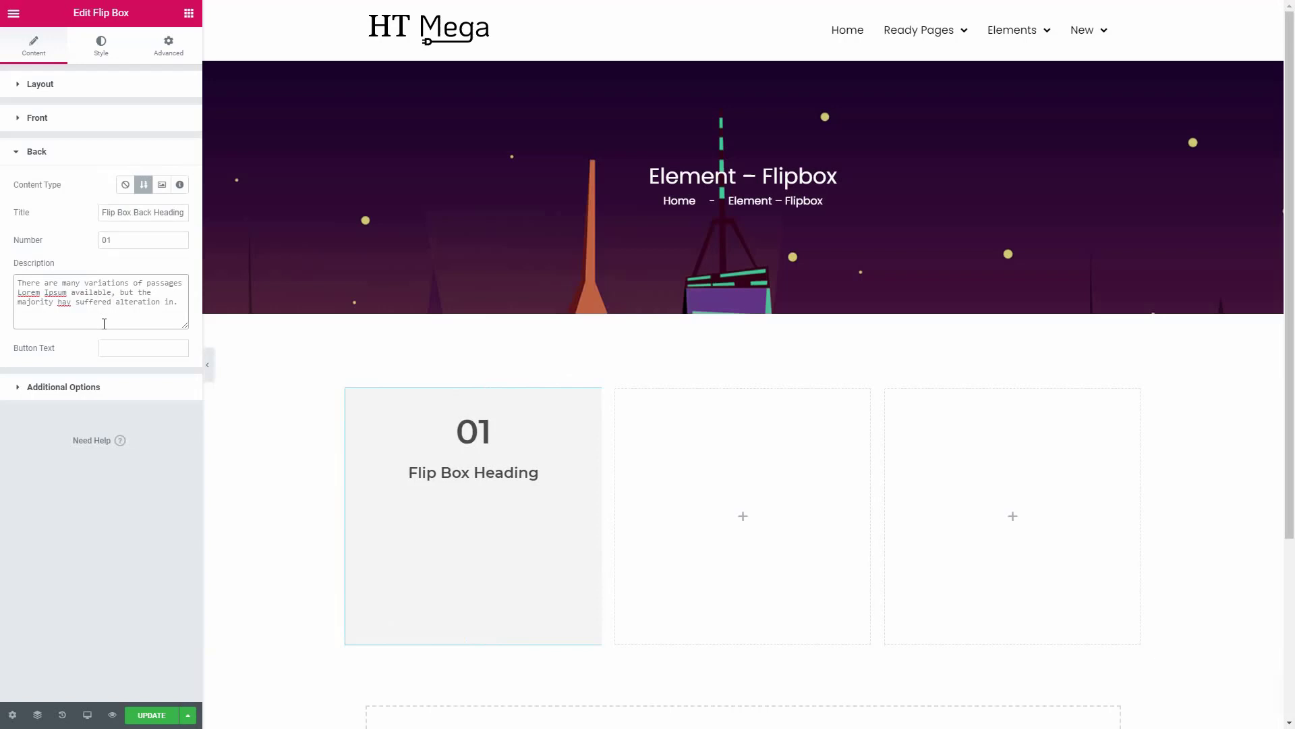
left_click(118, 350)
type("B")
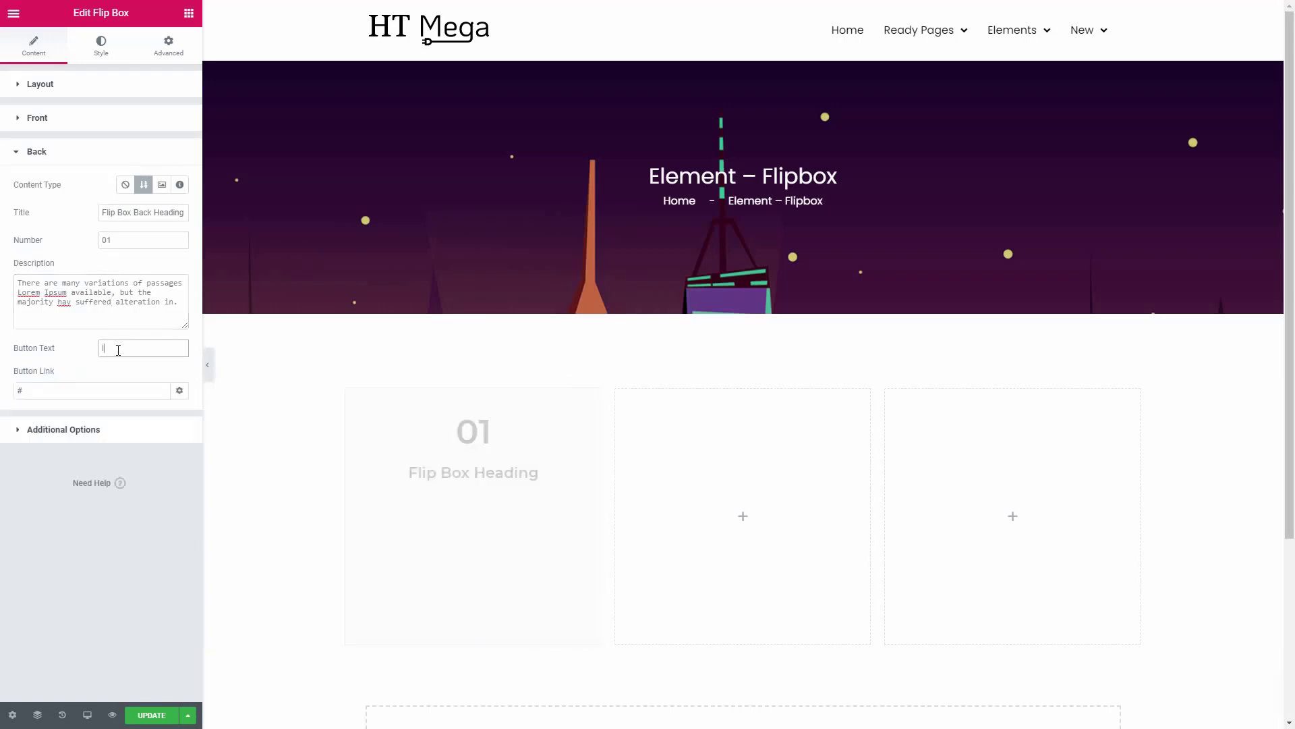
type("learn More")
left_click(81, 392)
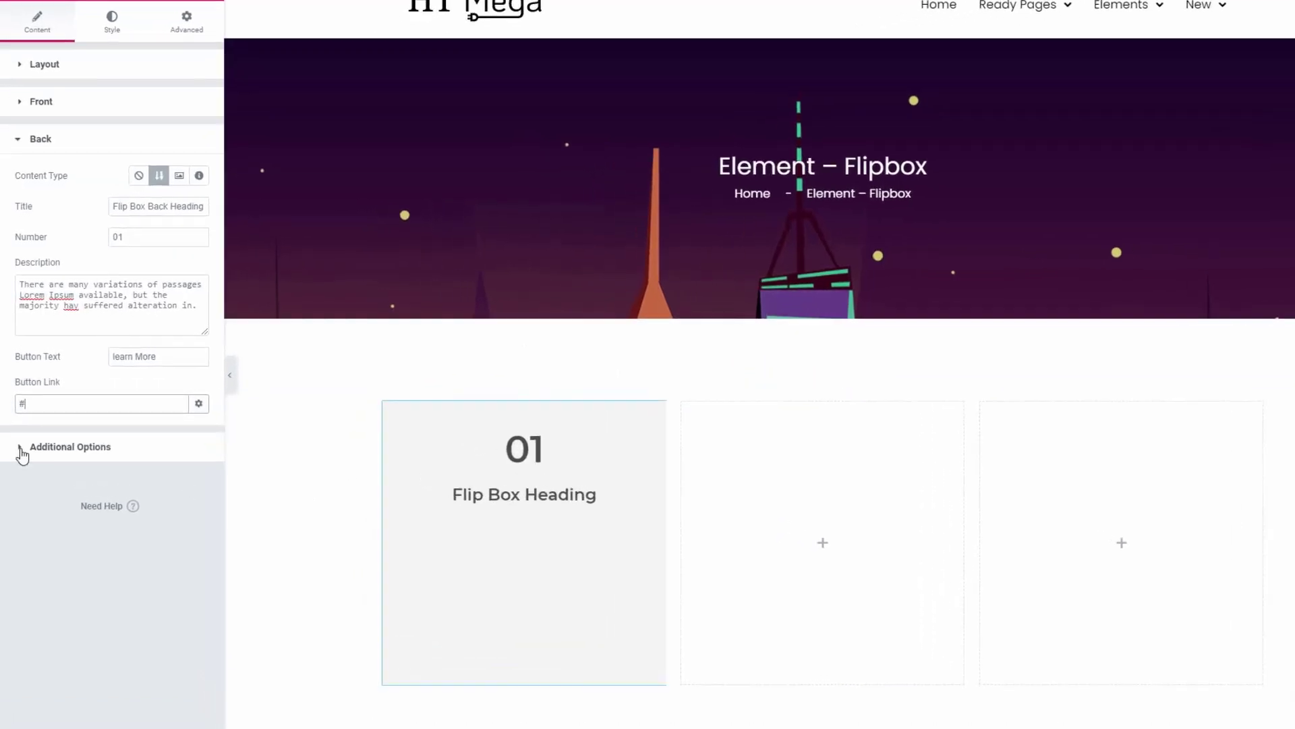
Leave the flip box height empty and keep the Right flip animation
left_click(21, 429)
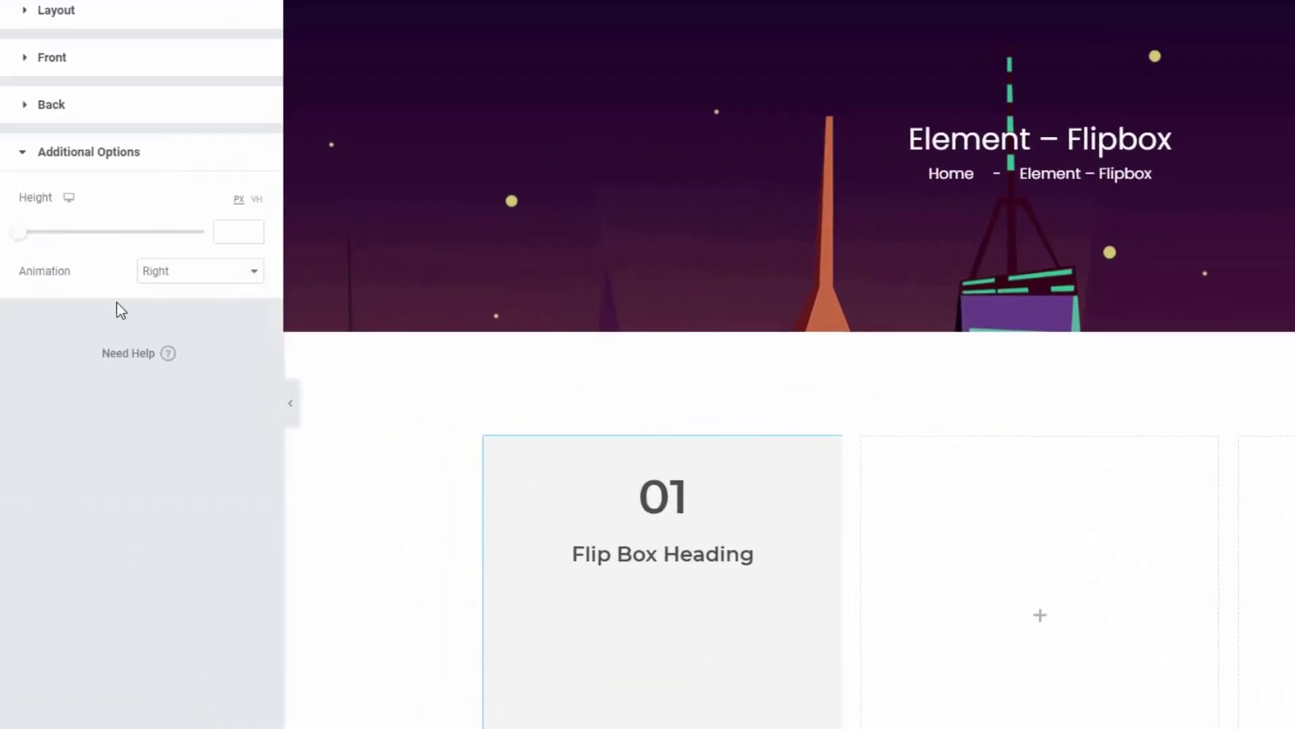
left_click(238, 232)
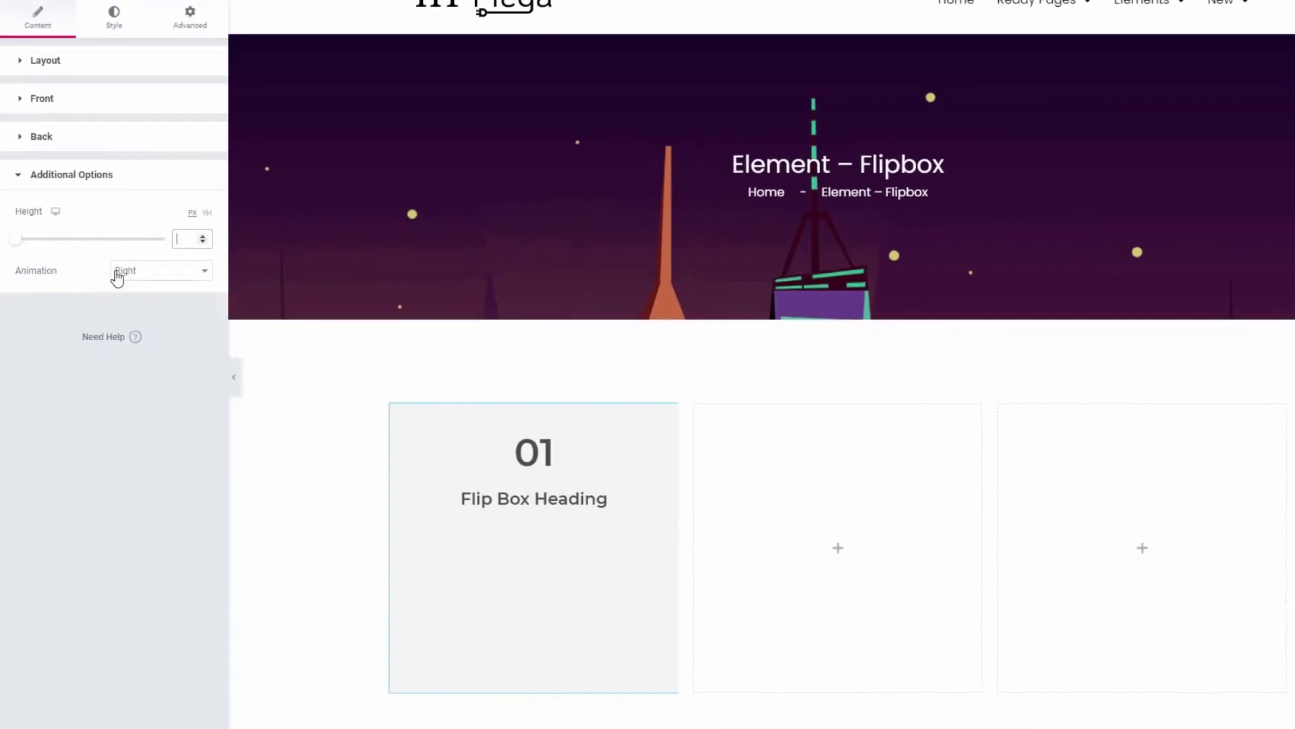
left_click(158, 270)
left_click(142, 304)
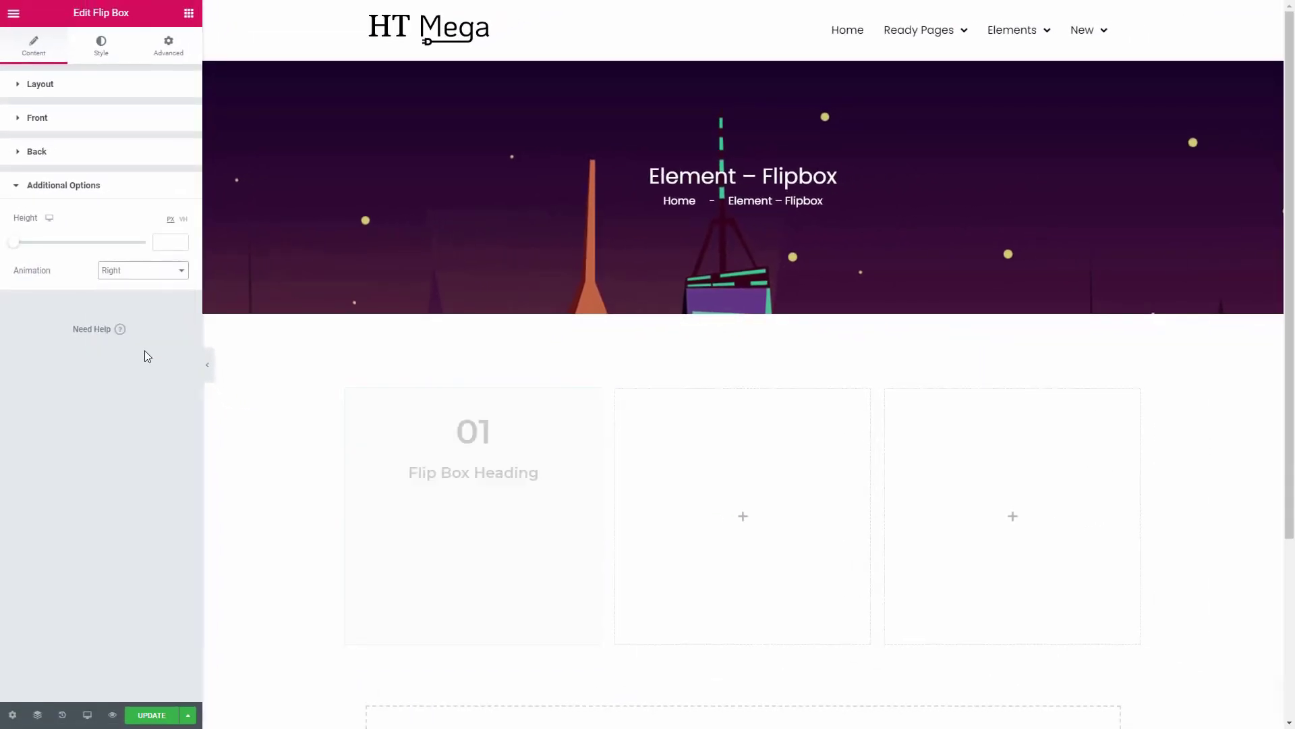
Copy the first flip box into the second column and renumber it 02 front and back
right_click(461, 440)
left_click(494, 490)
right_click(754, 457)
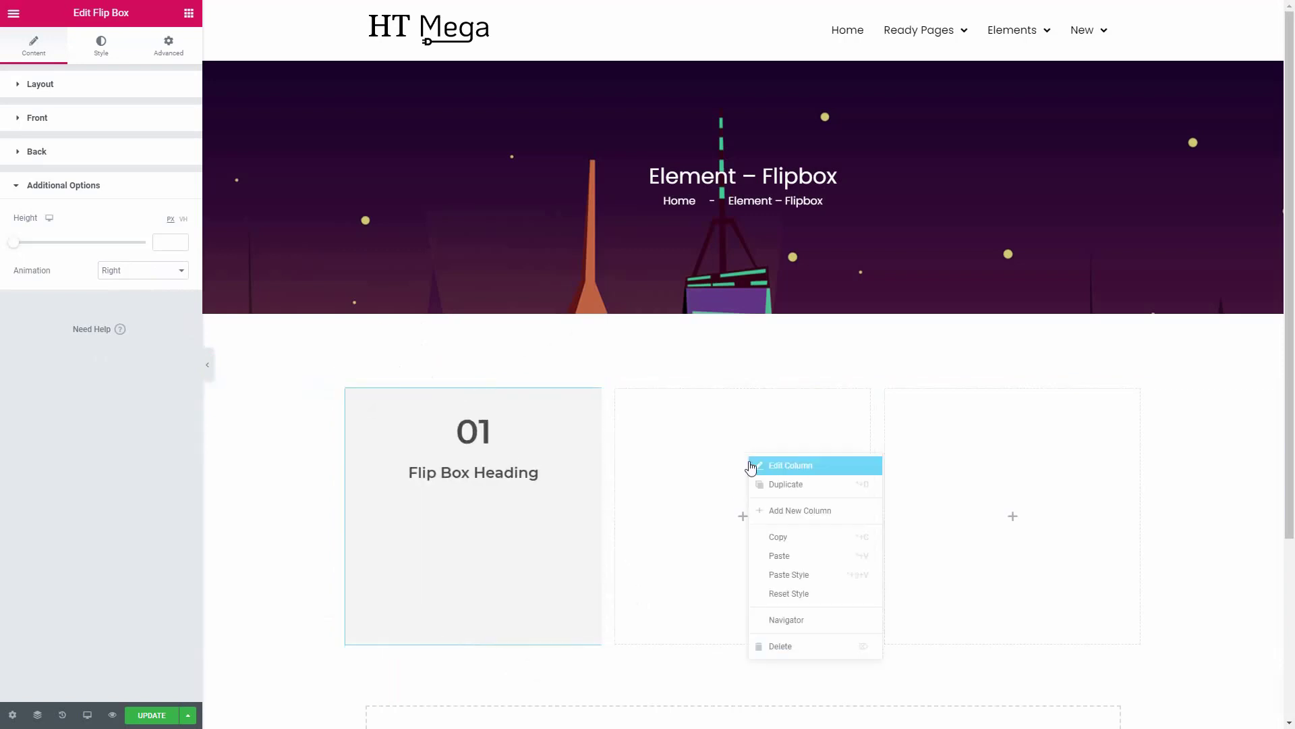
left_click(792, 558)
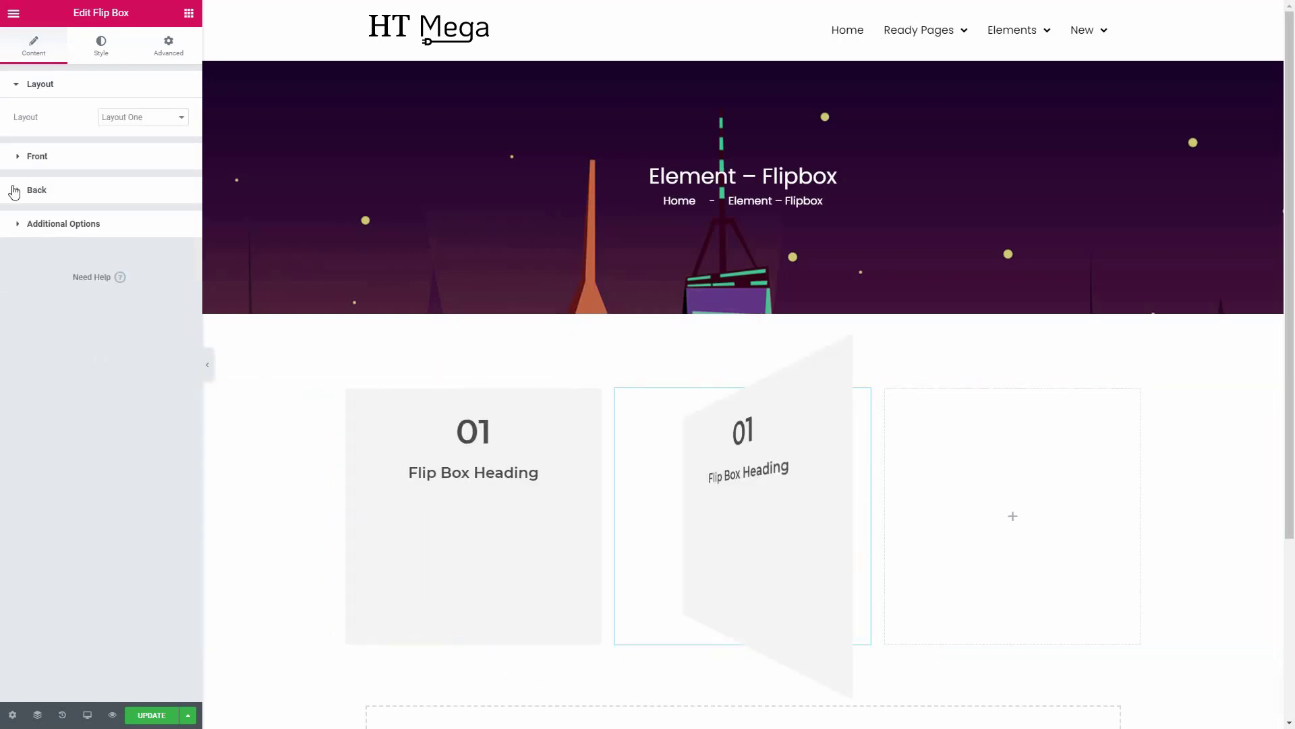
left_click(36, 156)
type("02")
left_click(37, 189)
left_click(142, 240)
type("2")
Paste a flip box into the third column and renumber it 03 front and back
right_click(759, 451)
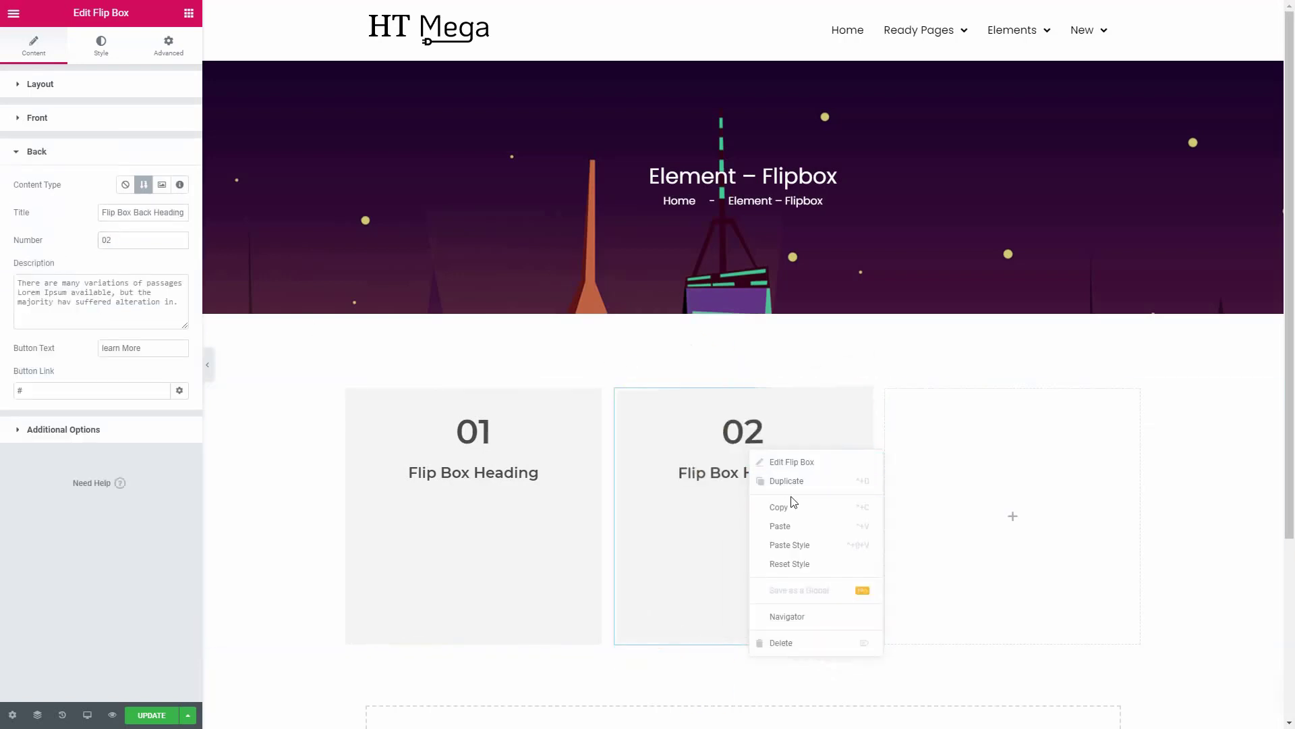
right_click(997, 460)
left_click(1012, 556)
left_click(142, 205)
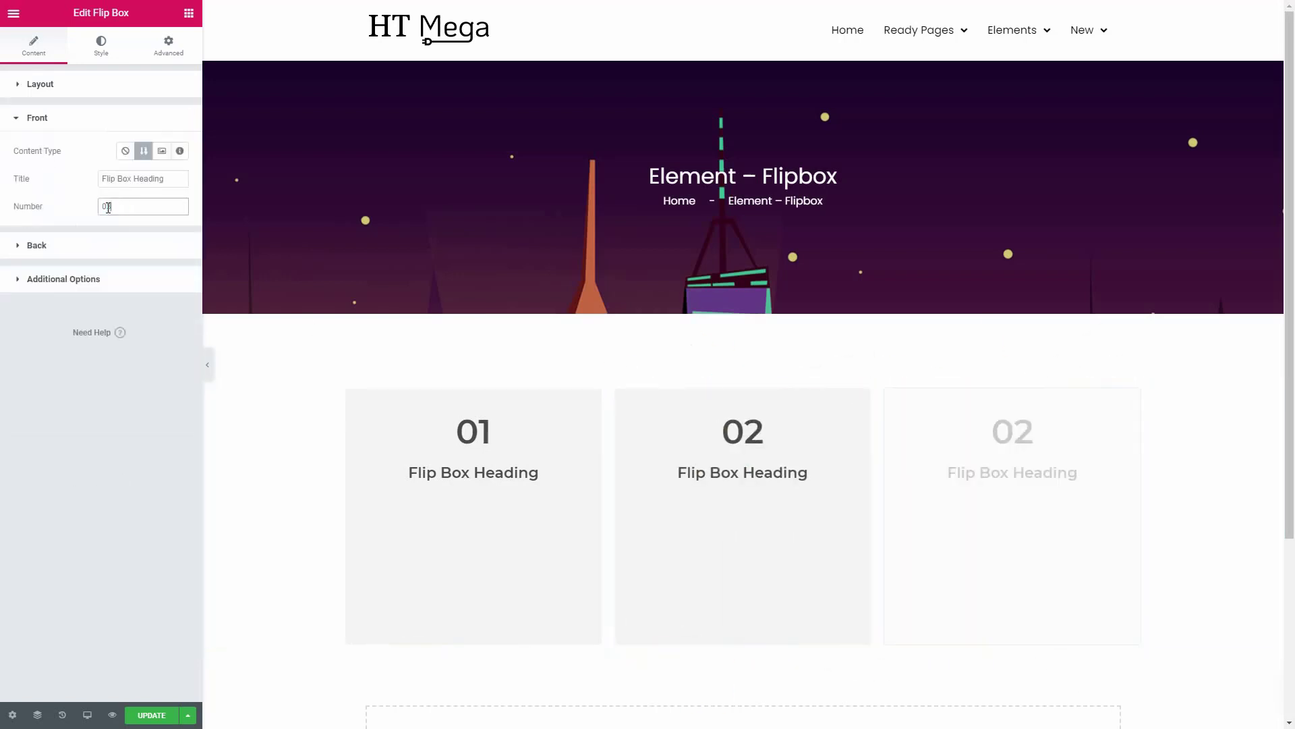
left_click(37, 245)
left_click(142, 240)
type("3")
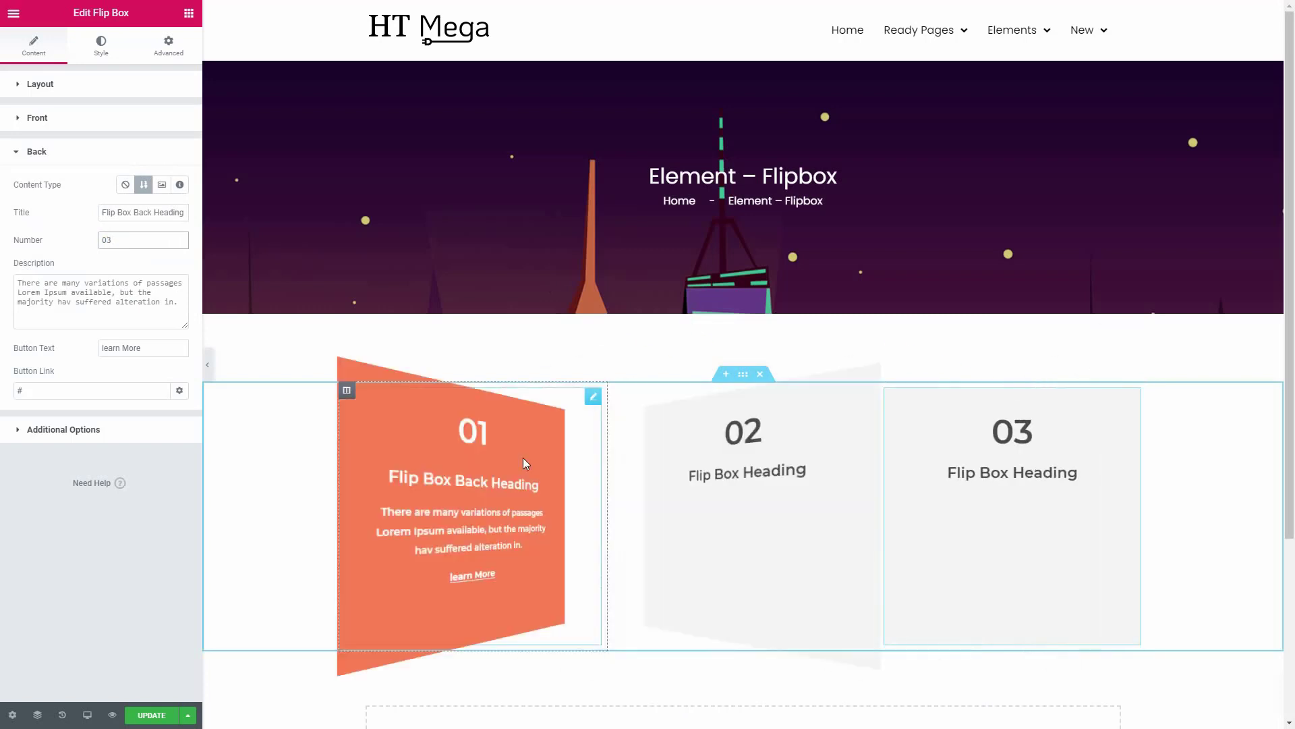
left_click(101, 45)
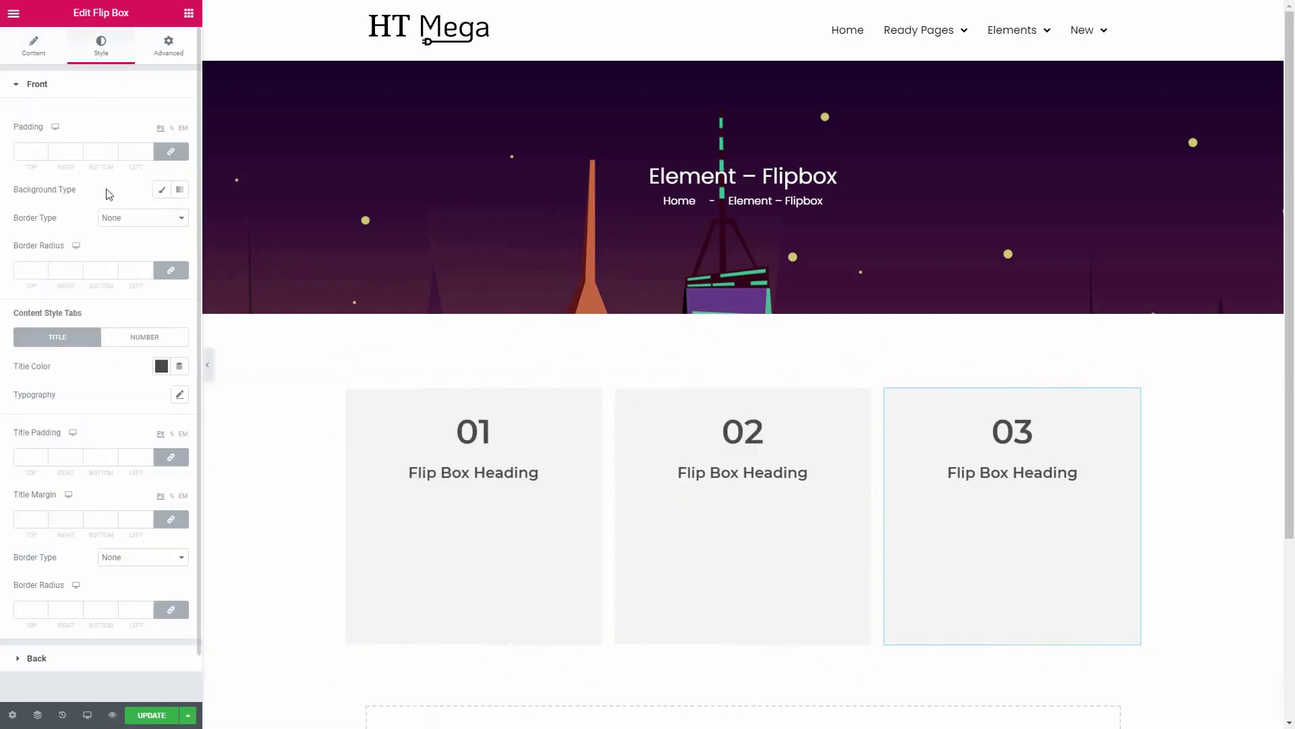
Review the Back, Description and Number styling, then collapse the panel to preview
left_click(88, 659)
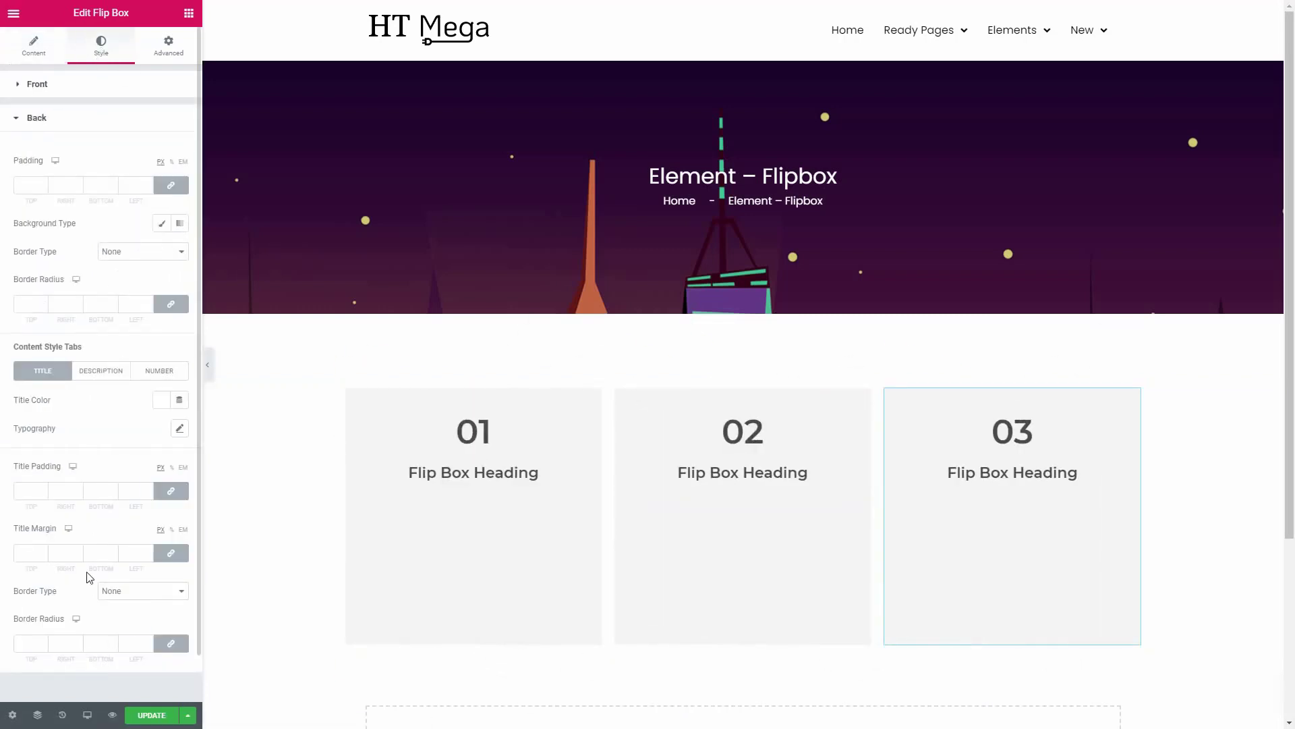
left_click(101, 376)
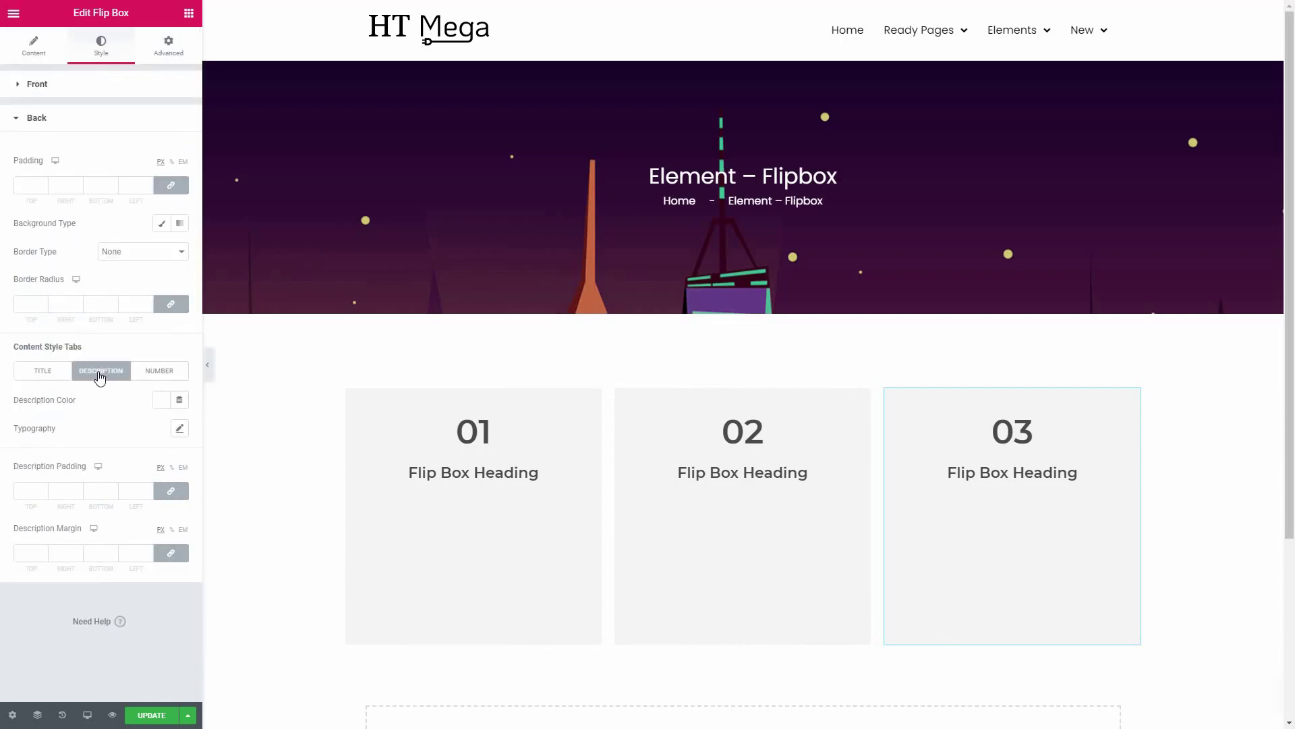
left_click(158, 372)
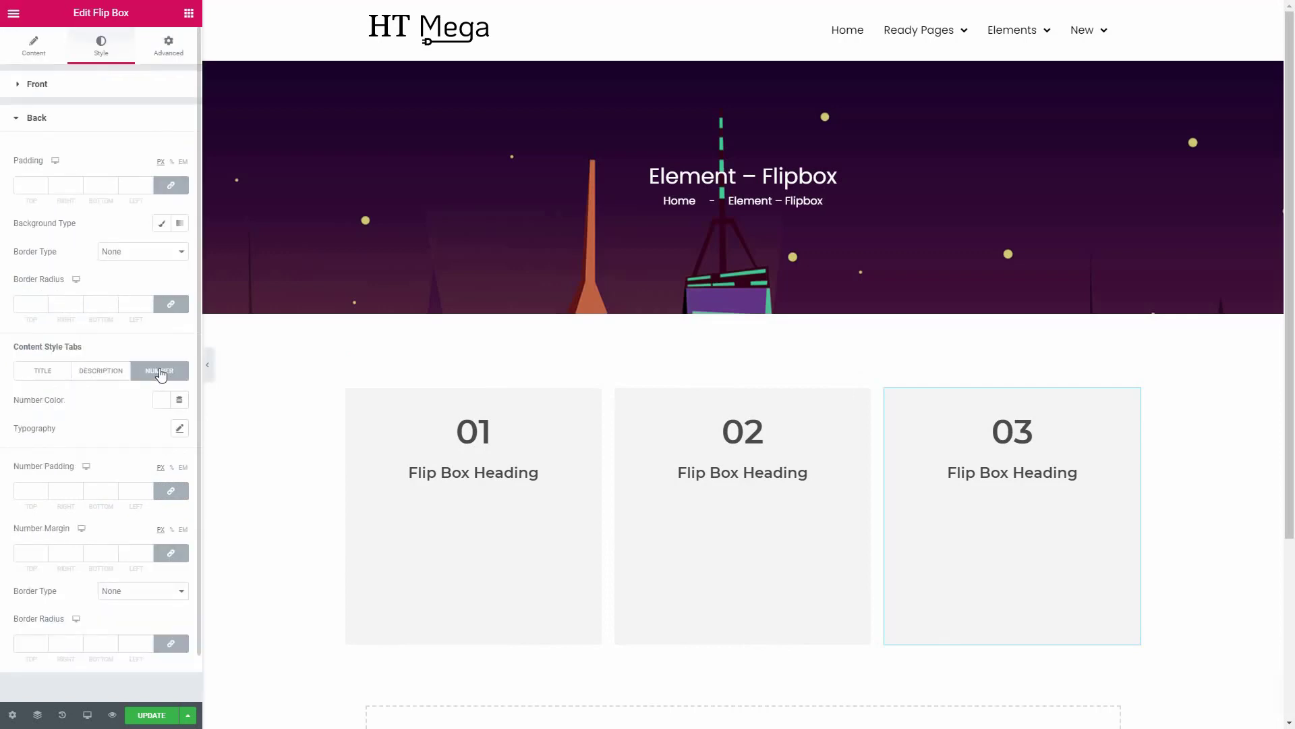
left_click(208, 364)
scroll(213, 372, "down", 1)
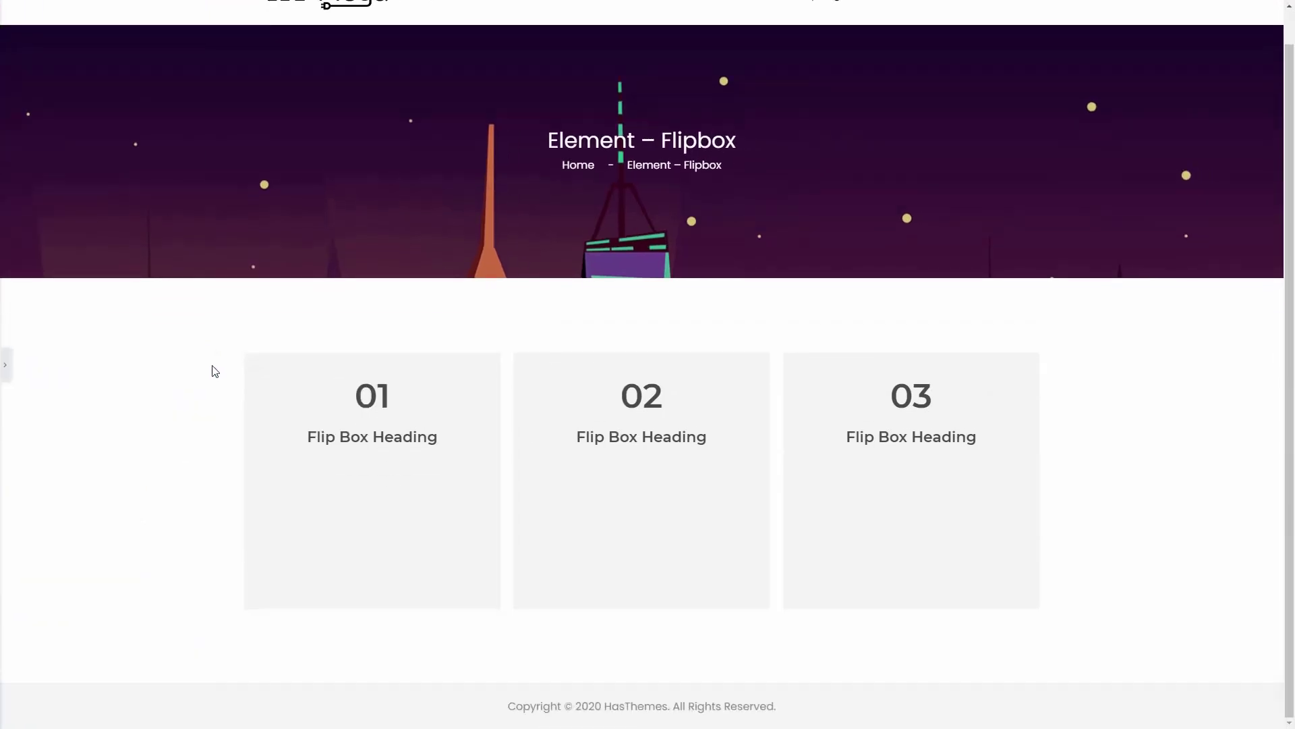